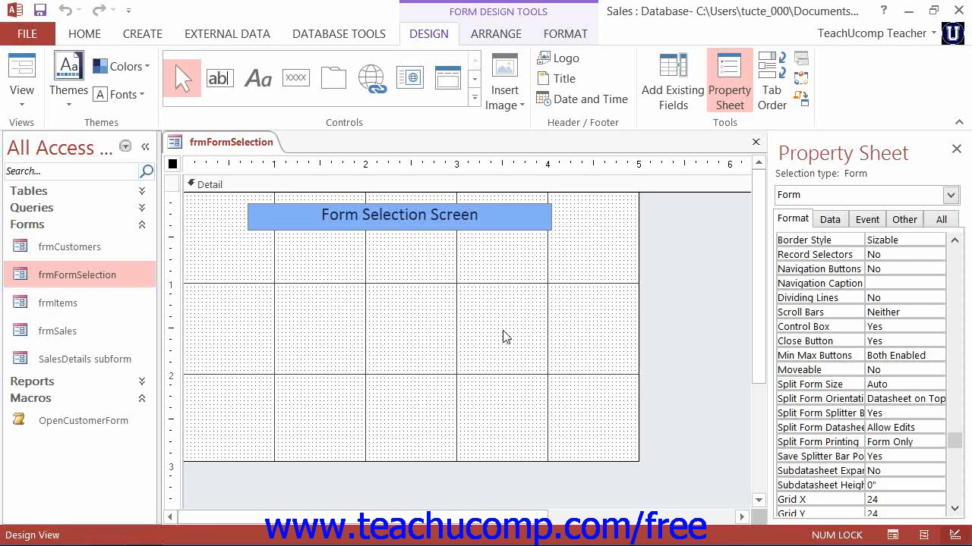
Draw a command button about 1.25" wide and 0.29" high below the form's title label, near its left edge.
left_click(475, 99)
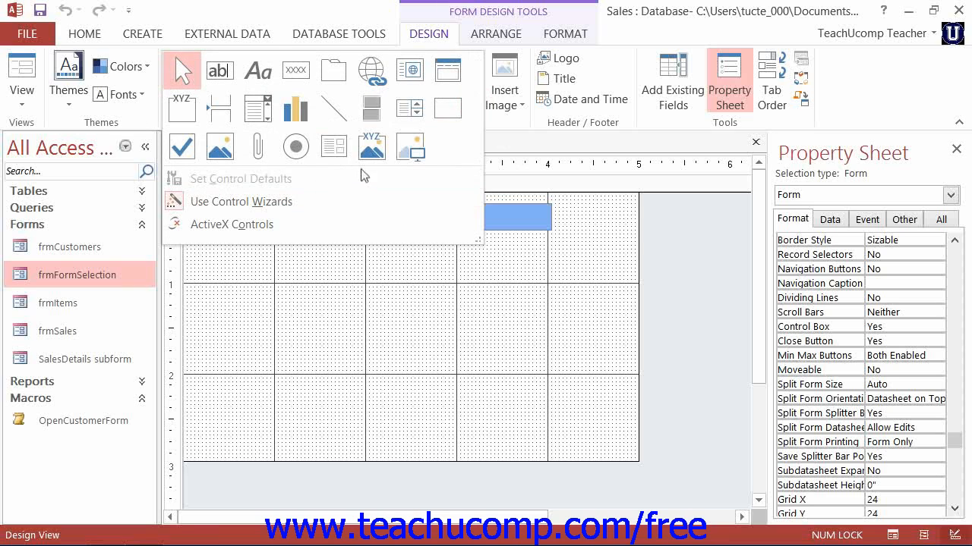
left_click(293, 73)
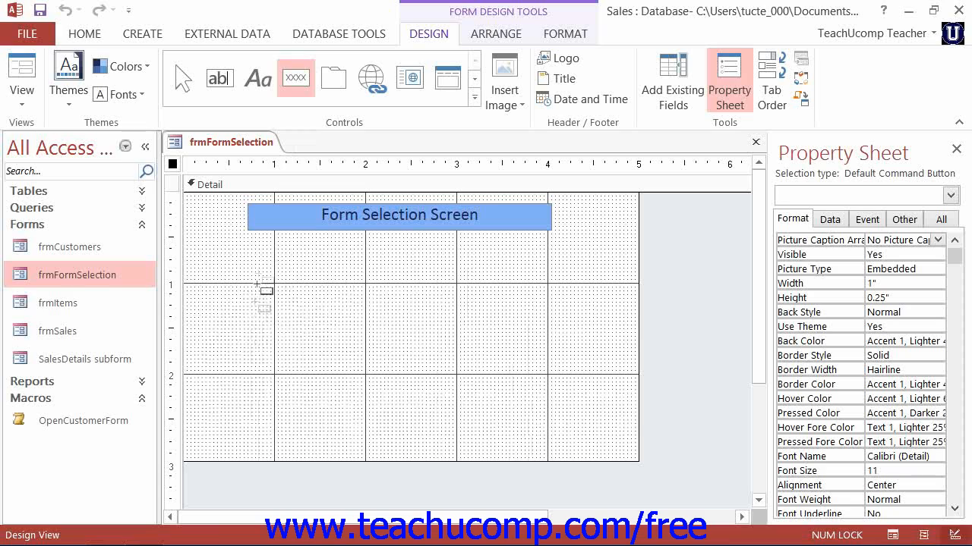
mouse_move(255, 253)
left_mouse_down()
mouse_move(259, 265)
mouse_move(315, 284)
mouse_move(366, 283)
left_mouse_up()
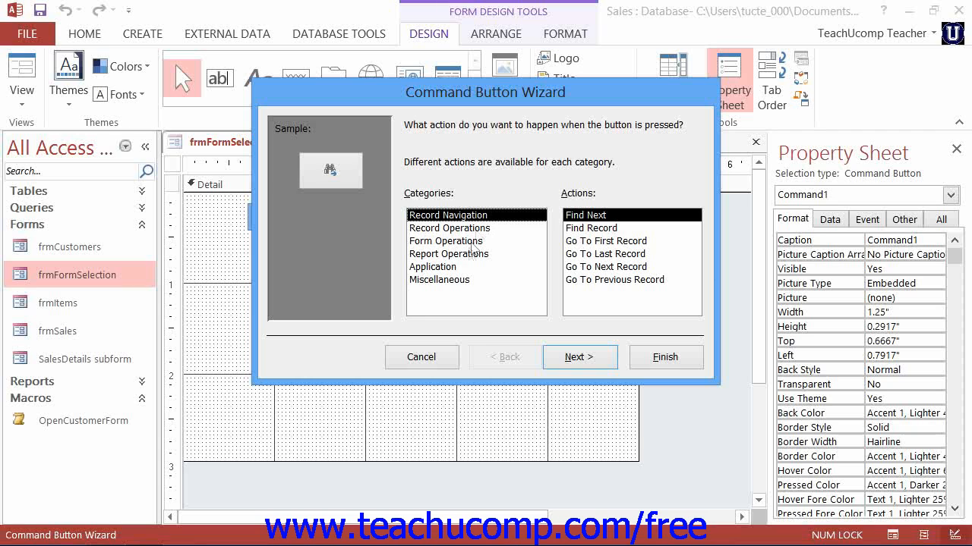
Set the button's action to Run Macro from the Miscellaneous category, using the OpenCustomerForm macro.
left_click(459, 283)
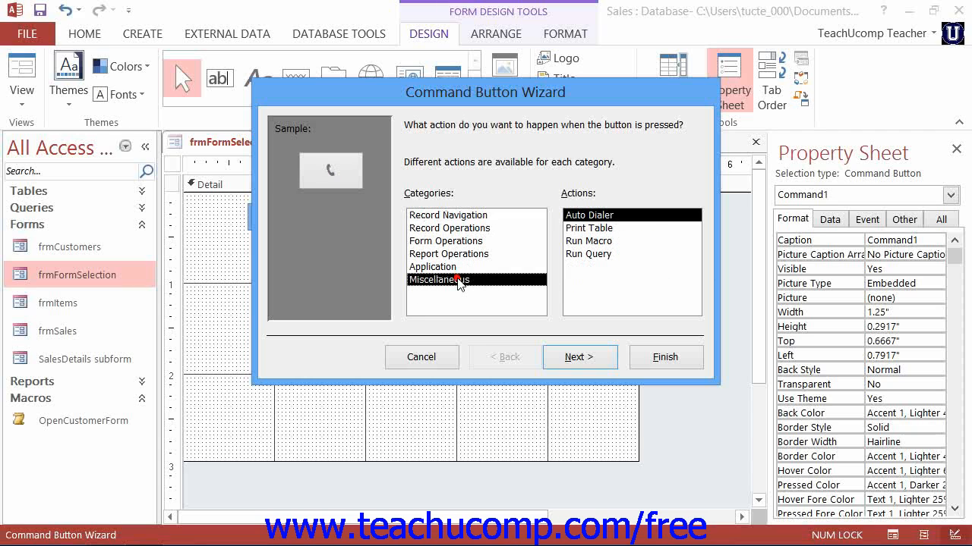
left_click(596, 241)
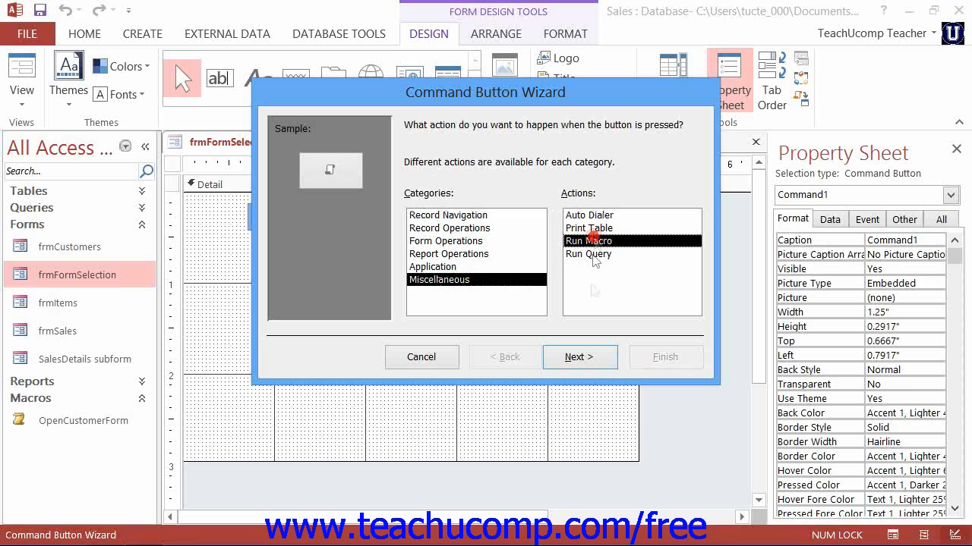
left_click(584, 357)
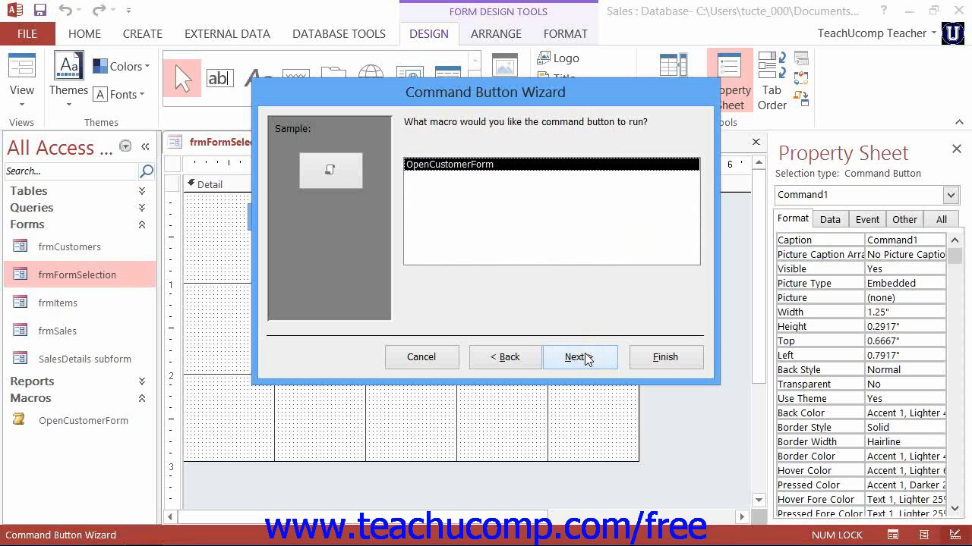
left_click(585, 356)
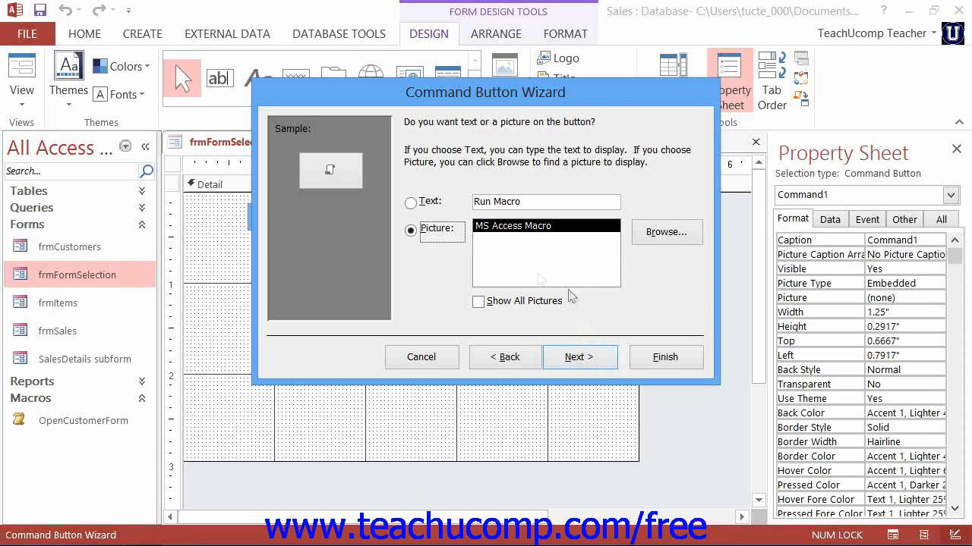
Display the text "Run Macro" on the button, keep the default name Command1 and complete the wizard.
left_click(410, 203)
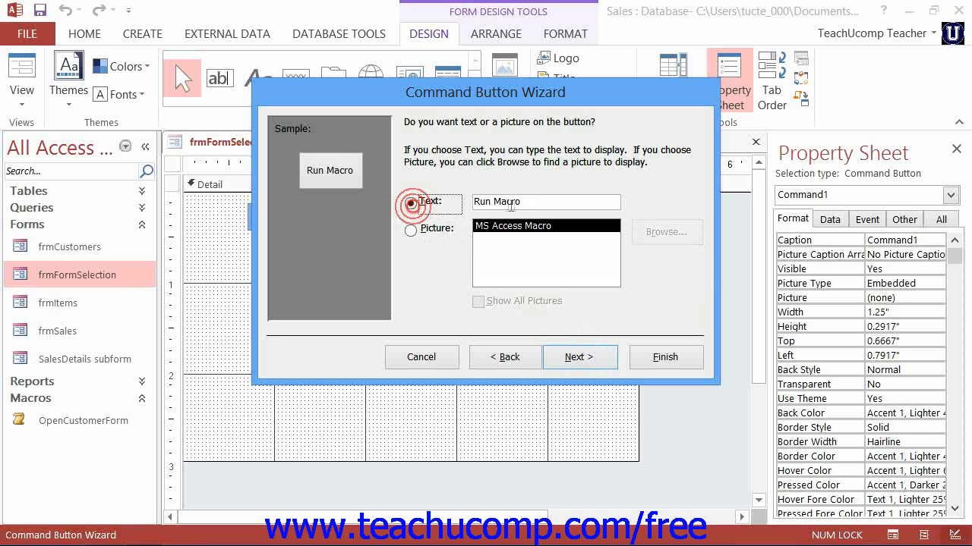
left_click(536, 201)
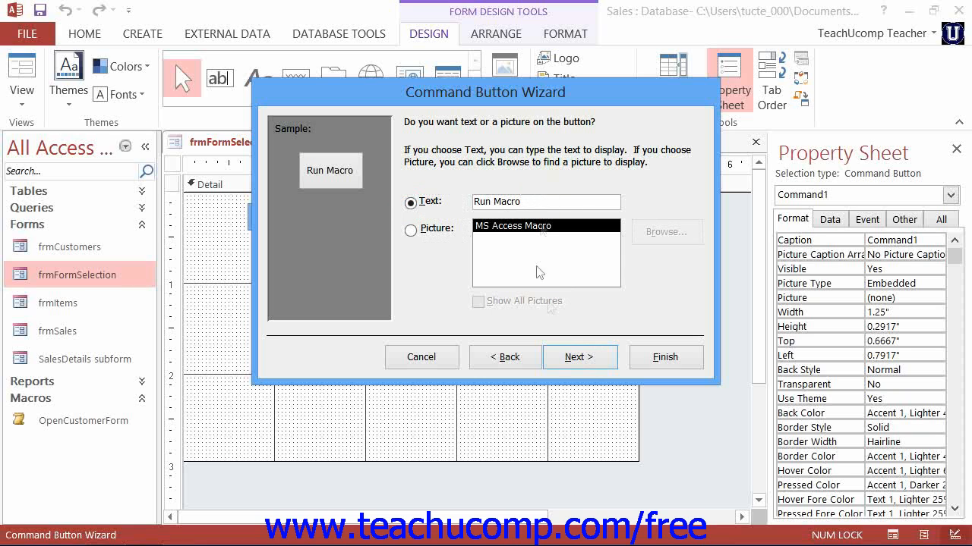
left_click(584, 357)
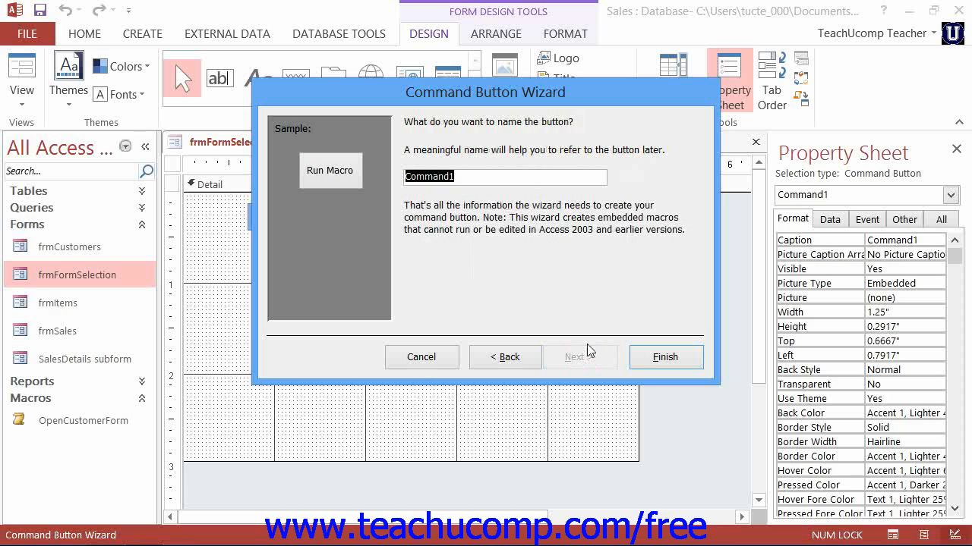
left_click(646, 359)
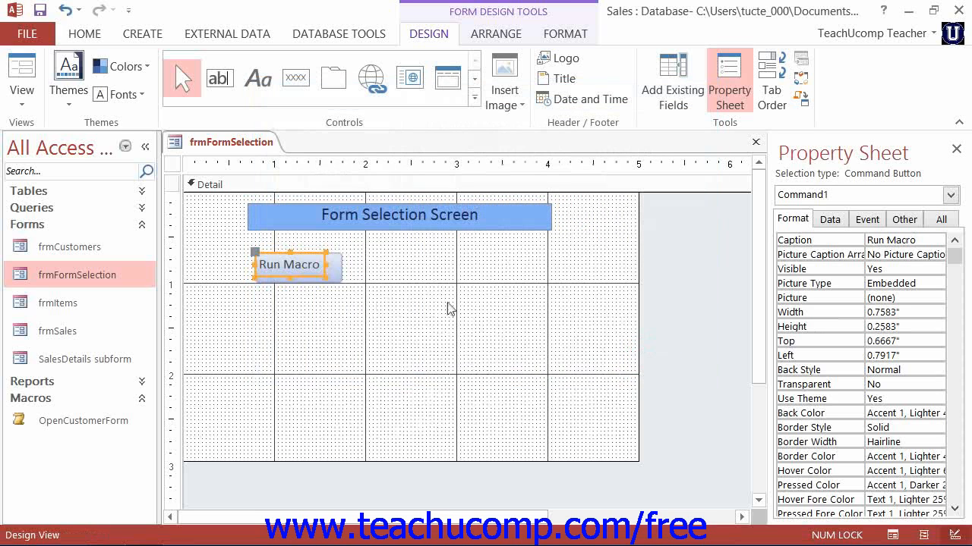
Test the Run Macro button in Form View and close the customers form it opens.
left_click(414, 275)
left_click(22, 75)
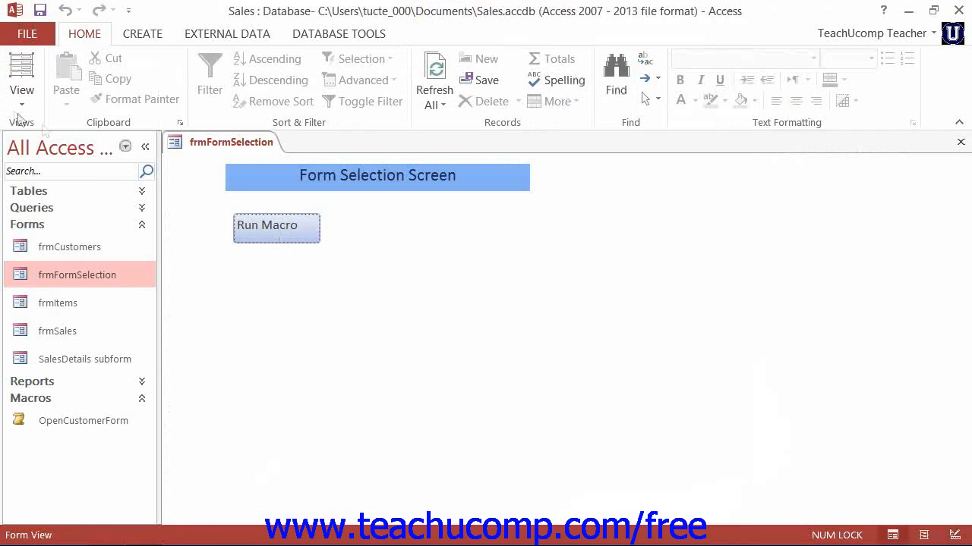
left_click(22, 99)
left_click(28, 139)
left_click(283, 238)
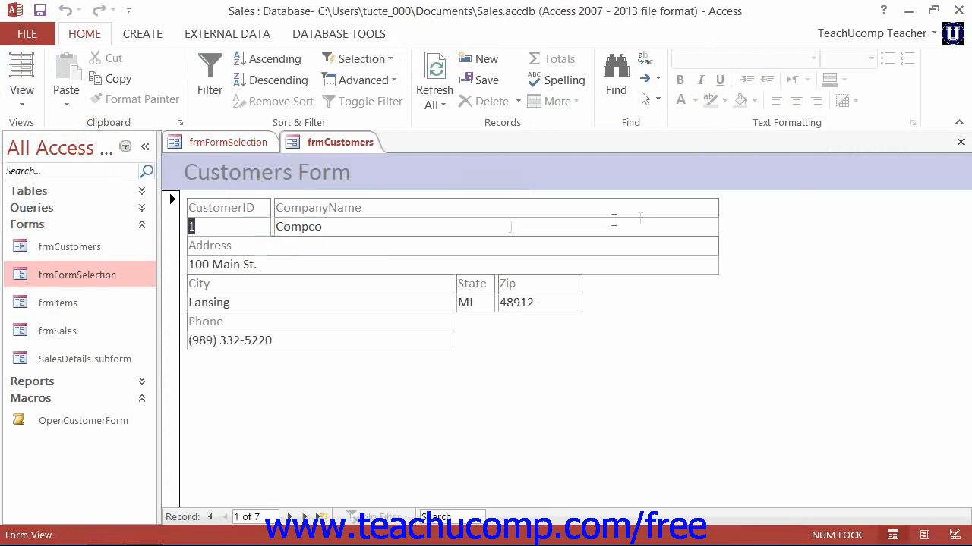
left_click(960, 142)
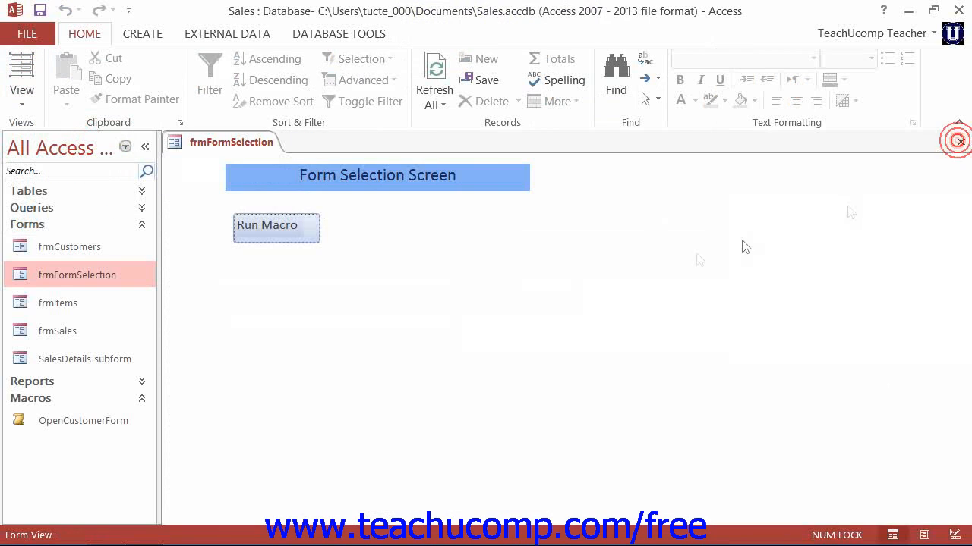
Return frmFormSelection to Design View and enlarge the Run Macro button to about 0.92" wide by 0.33" high.
left_click(14, 105)
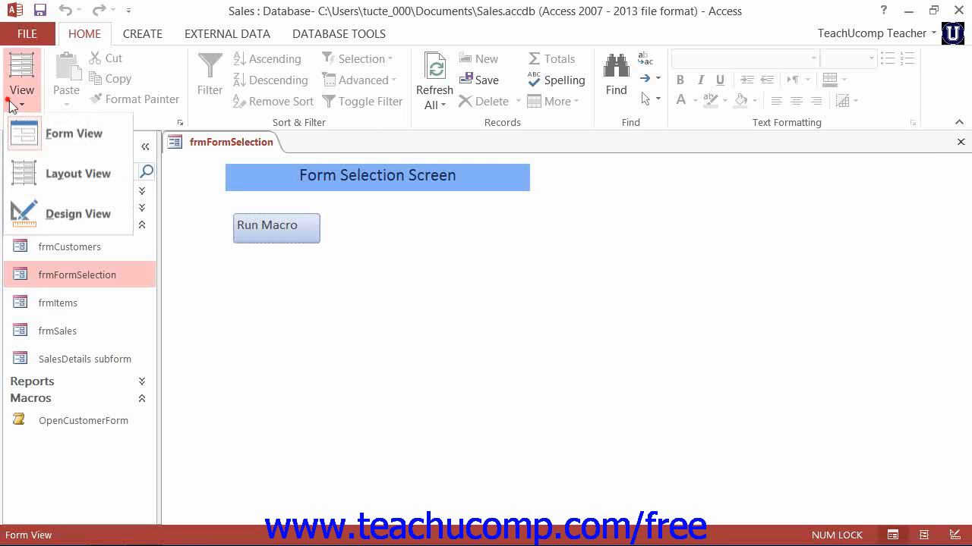
left_click(53, 212)
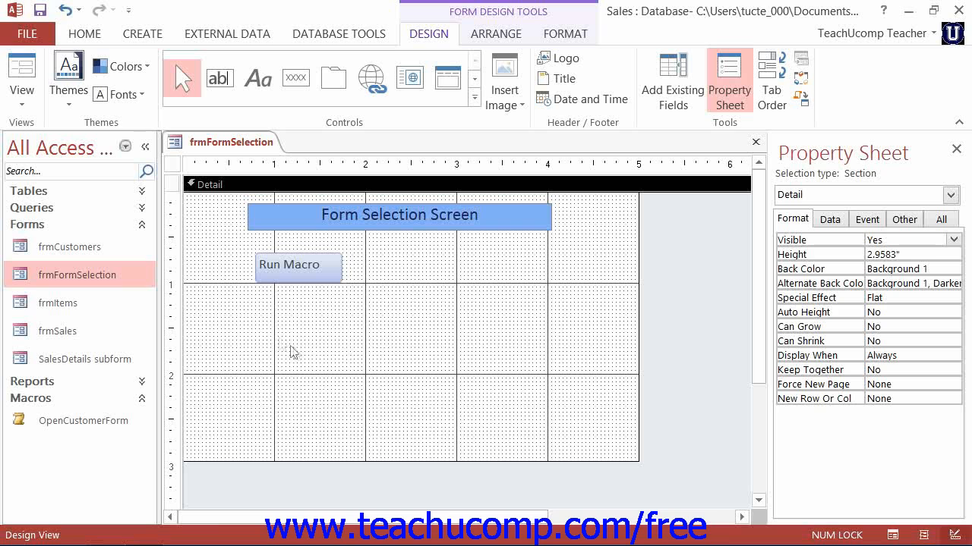
left_click(328, 269)
left_click(262, 267)
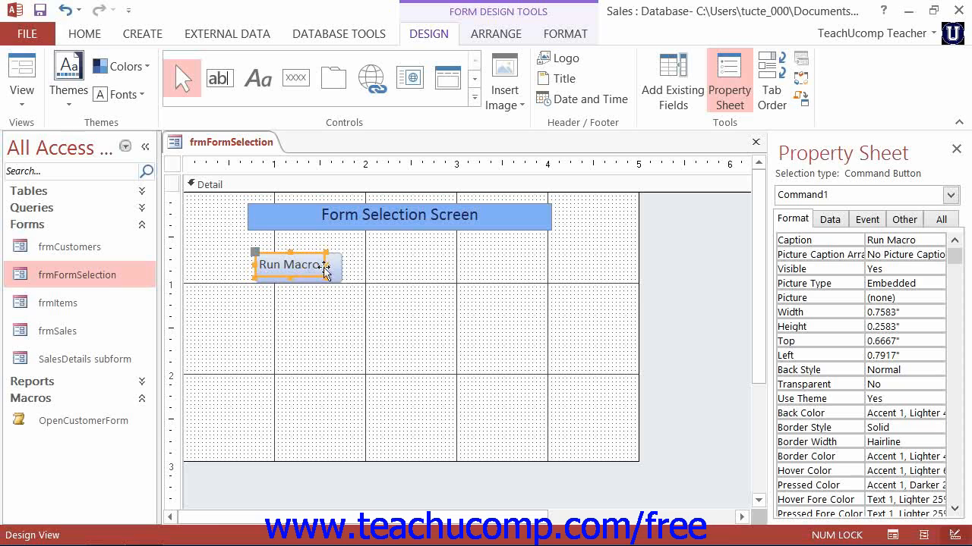
left_click_drag(325, 261, 296, 284)
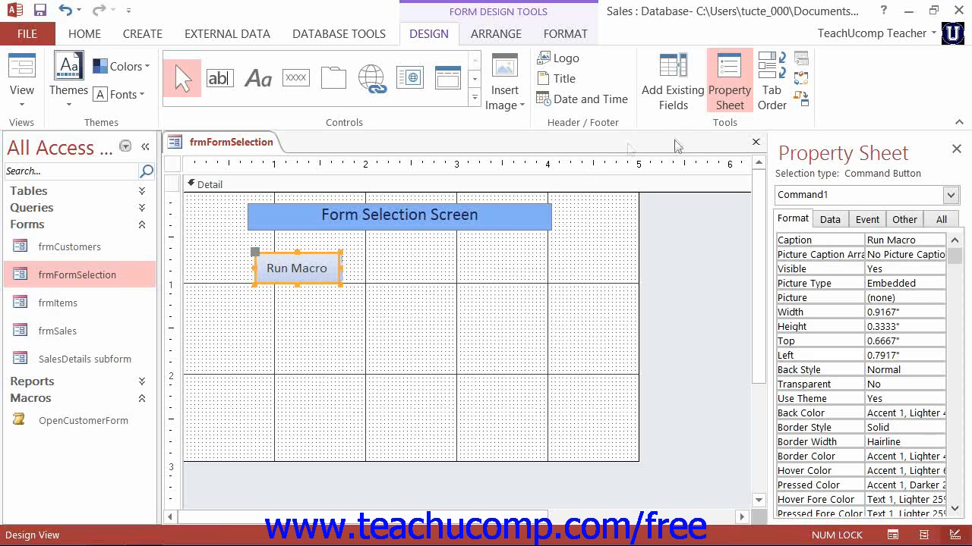
Examine the Run Macro button's event properties and the choices offered for On Mouse Move.
left_click(729, 85)
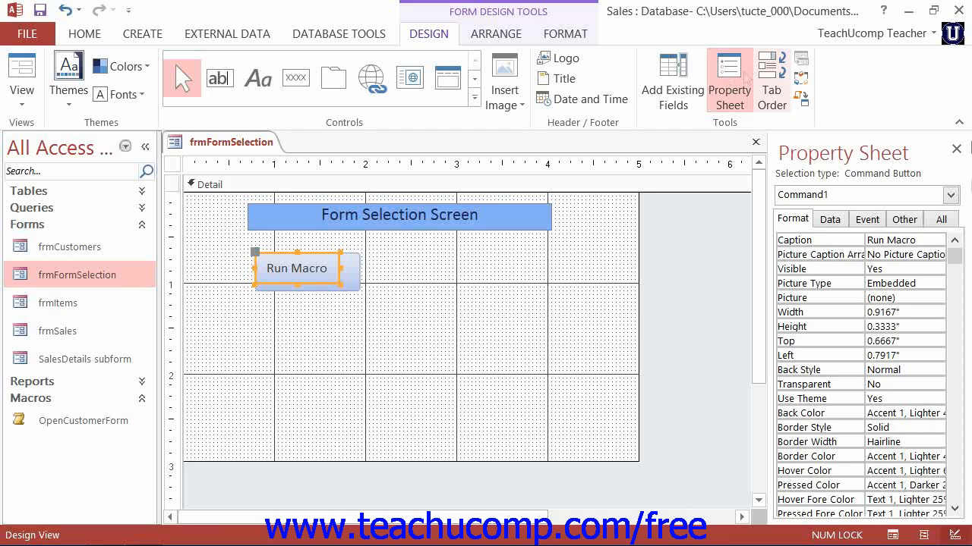
left_click(871, 219)
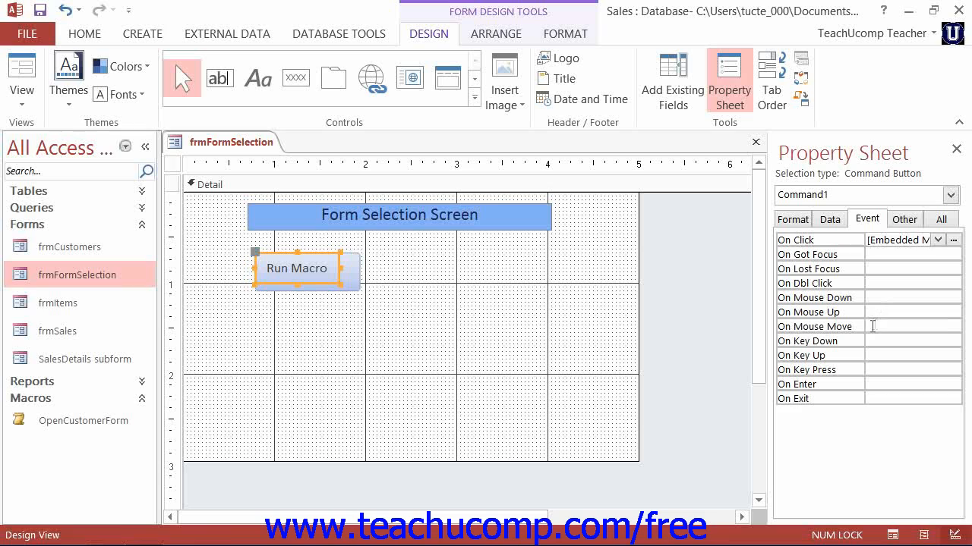
left_click(881, 326)
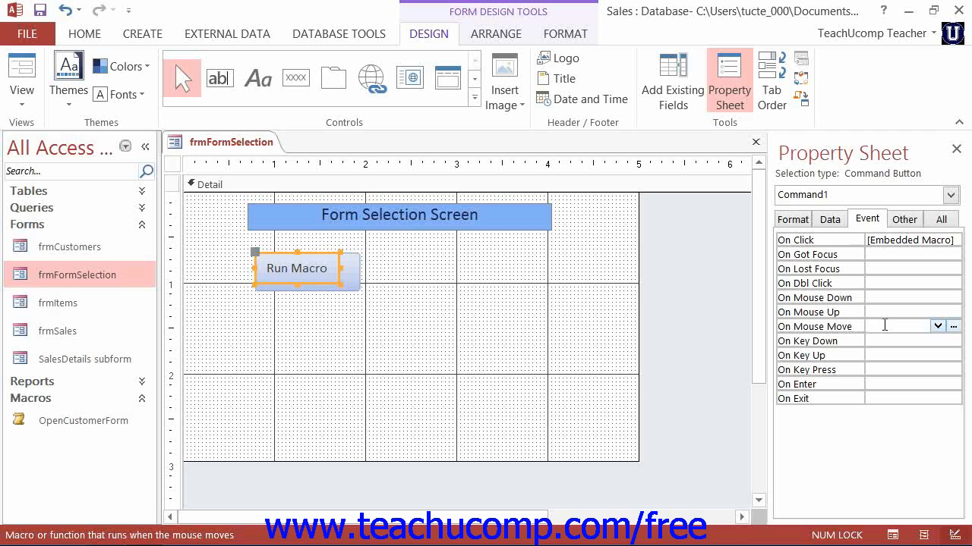
left_click(937, 326)
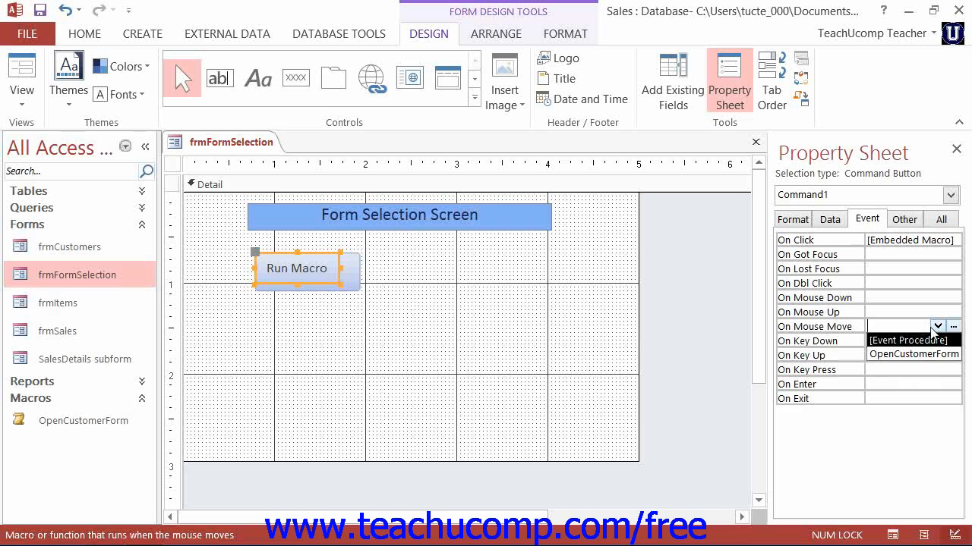
left_click(937, 327)
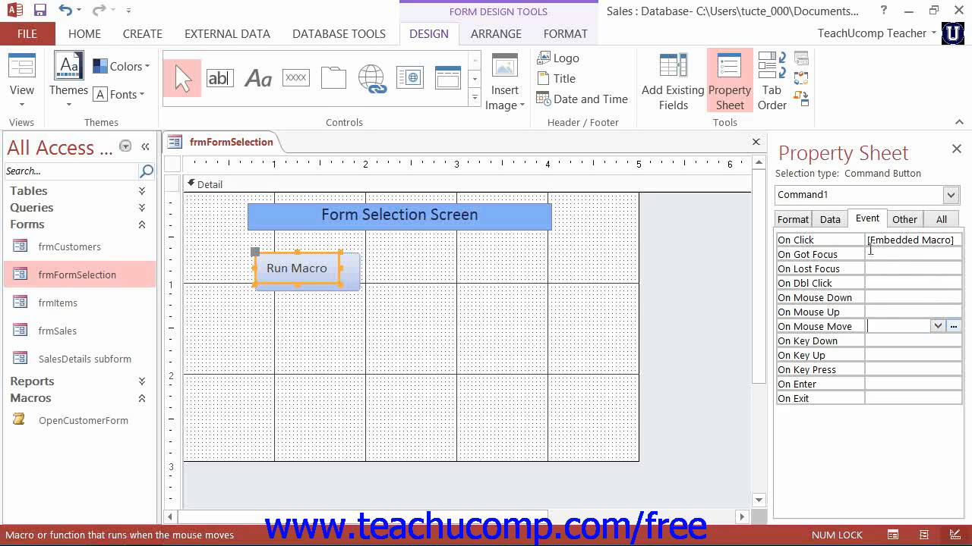
Inspect the embedded macro behind the Run Macro button's On Click event and close it without changes.
left_click(873, 240)
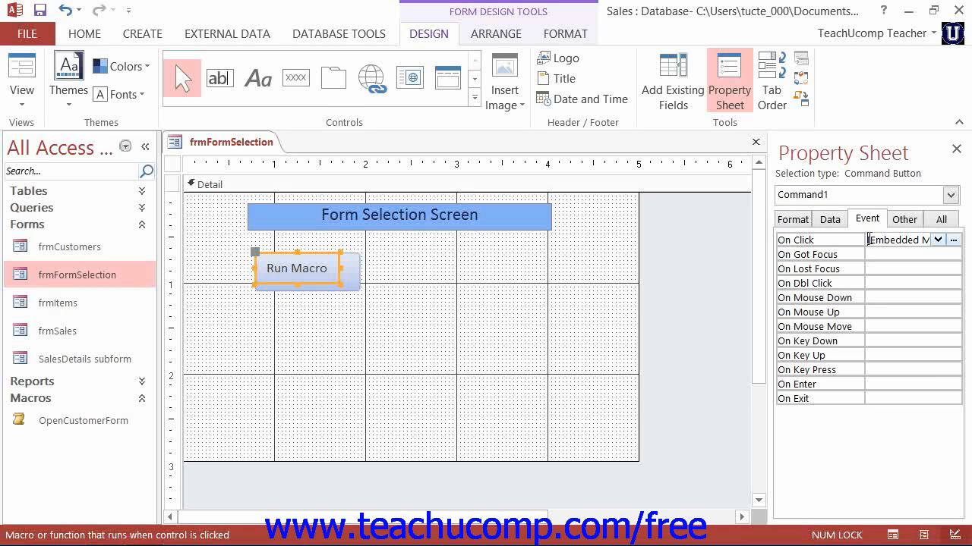
left_click_drag(867, 240, 920, 241)
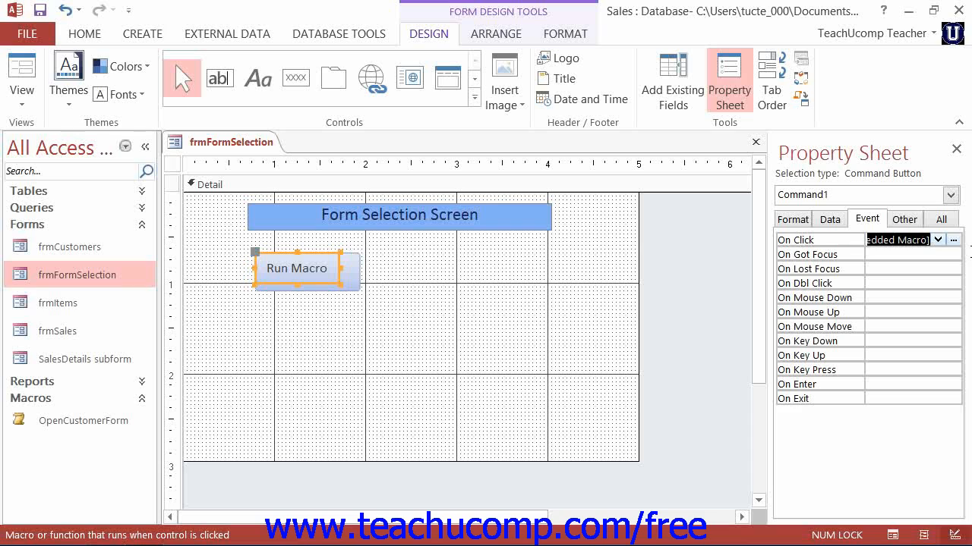
left_click(954, 240)
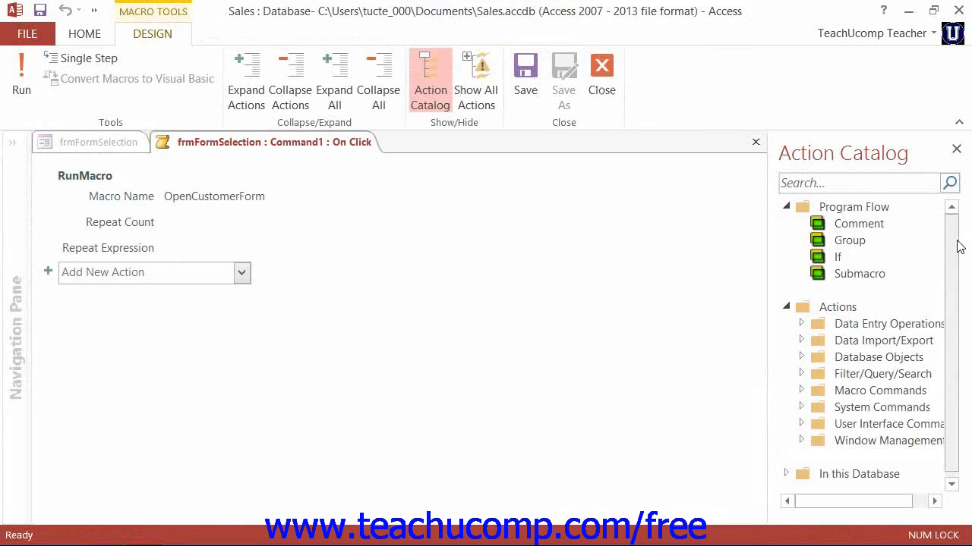
left_click(756, 142)
left_click(384, 320)
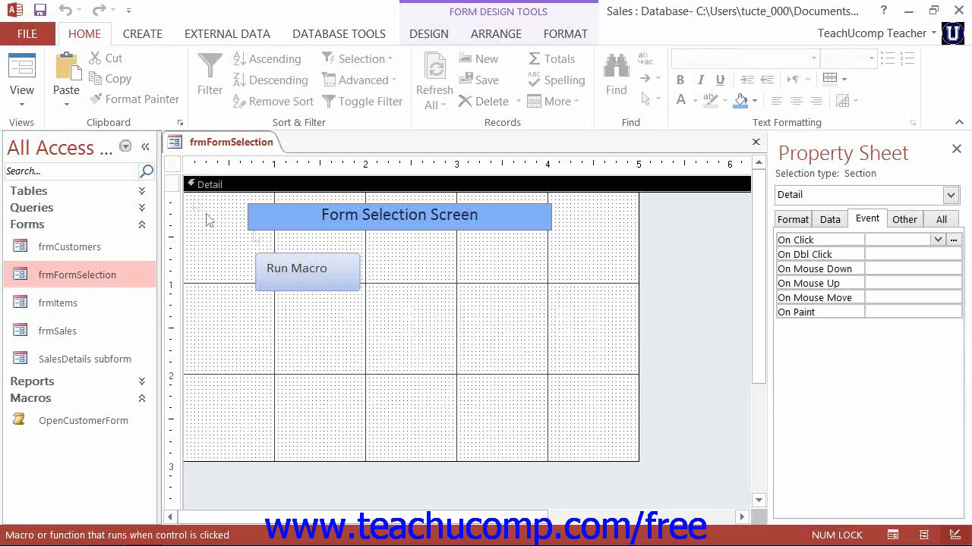
Draw a second command button to the right of the Run Macro button without using the wizard.
left_click(154, 34)
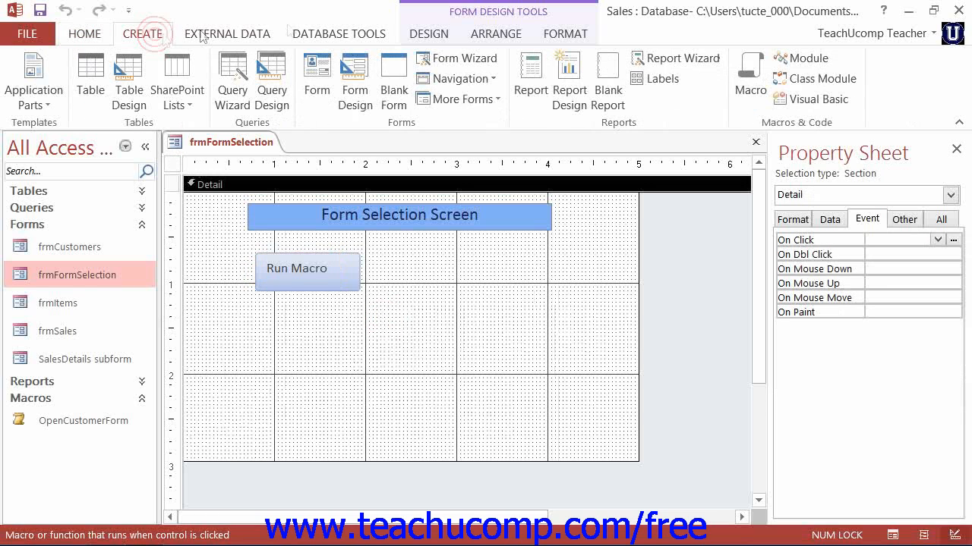
left_click(443, 35)
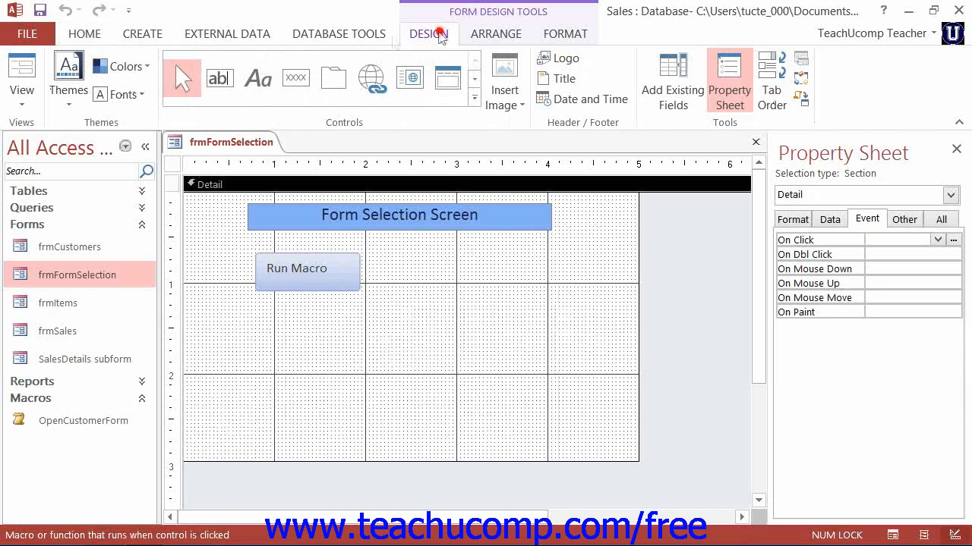
left_click(295, 78)
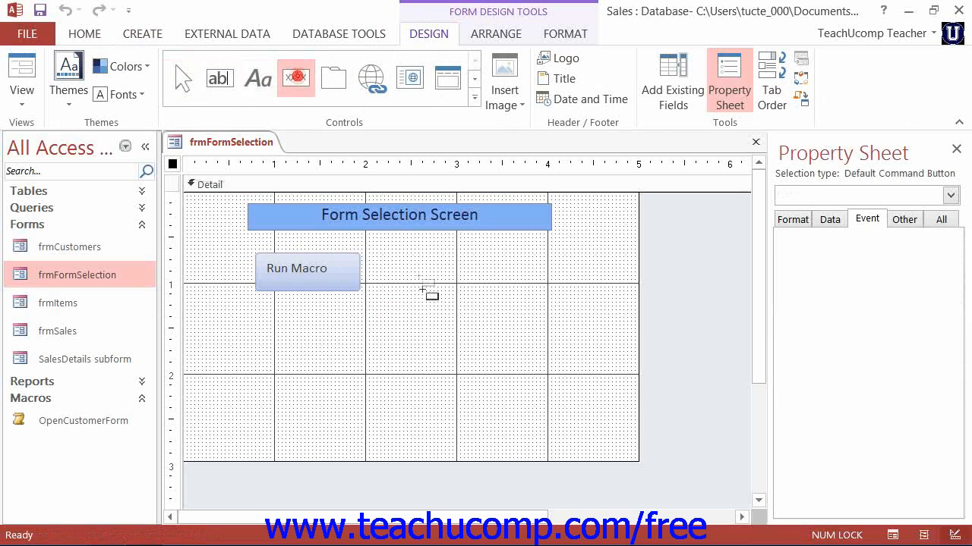
left_click_drag(422, 258, 533, 303)
left_click(443, 366)
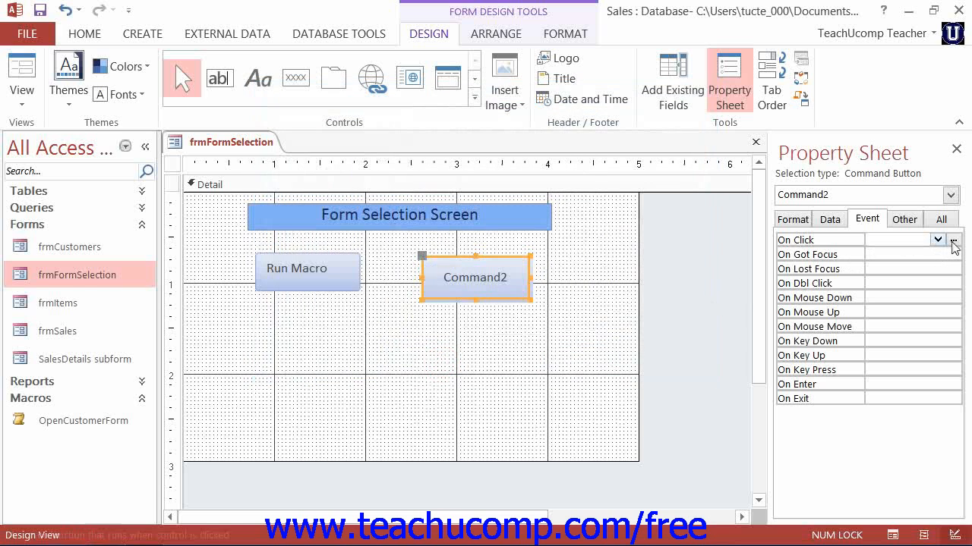
Start a macro for the Command2 button's On Click event with the Macro Builder and add an OpenForm action.
left_click(952, 240)
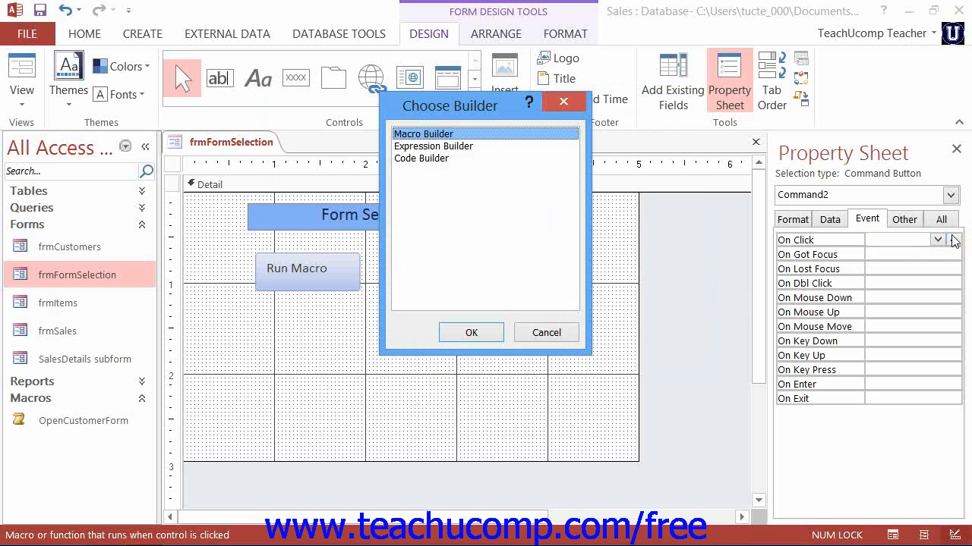
left_click(417, 135)
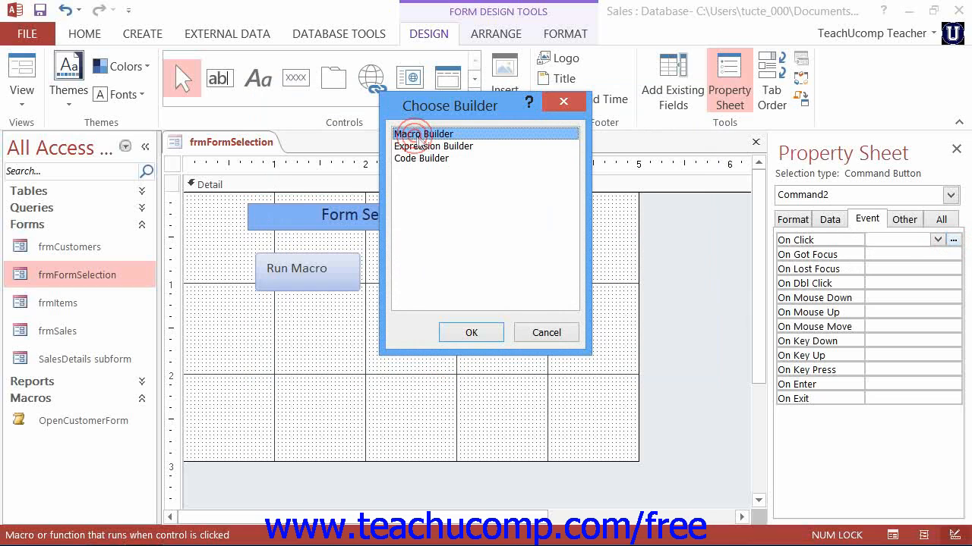
left_click(471, 334)
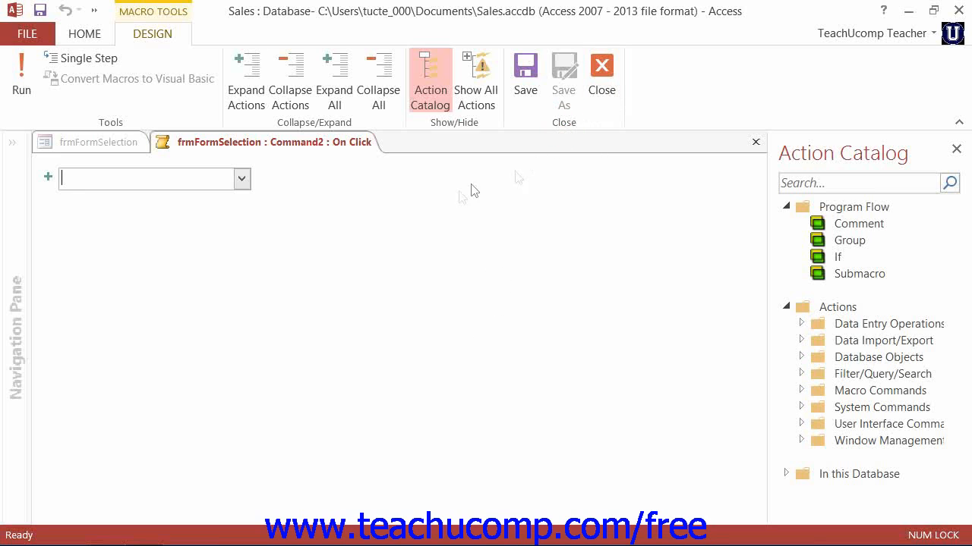
left_click(241, 179)
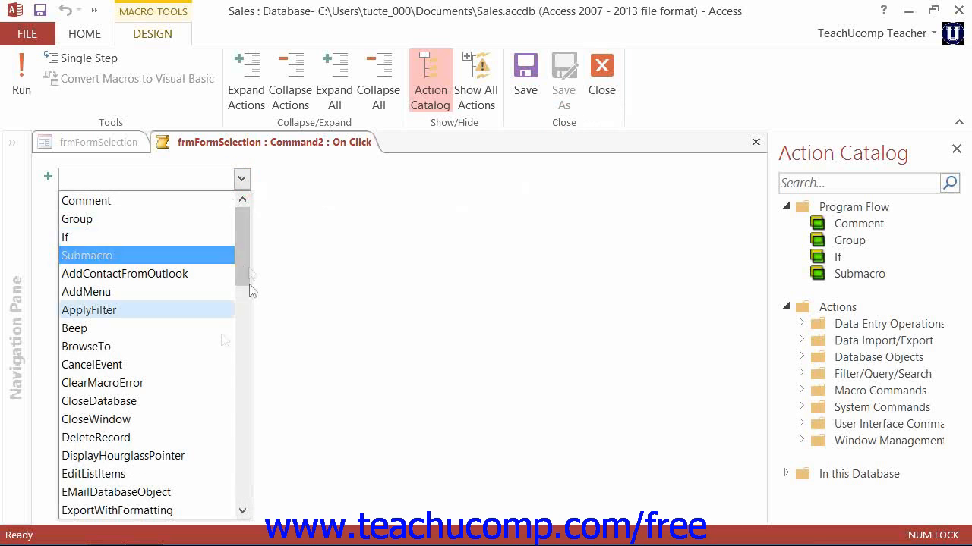
scroll(213, 394, "down", 3)
scroll(205, 437, "down", 1)
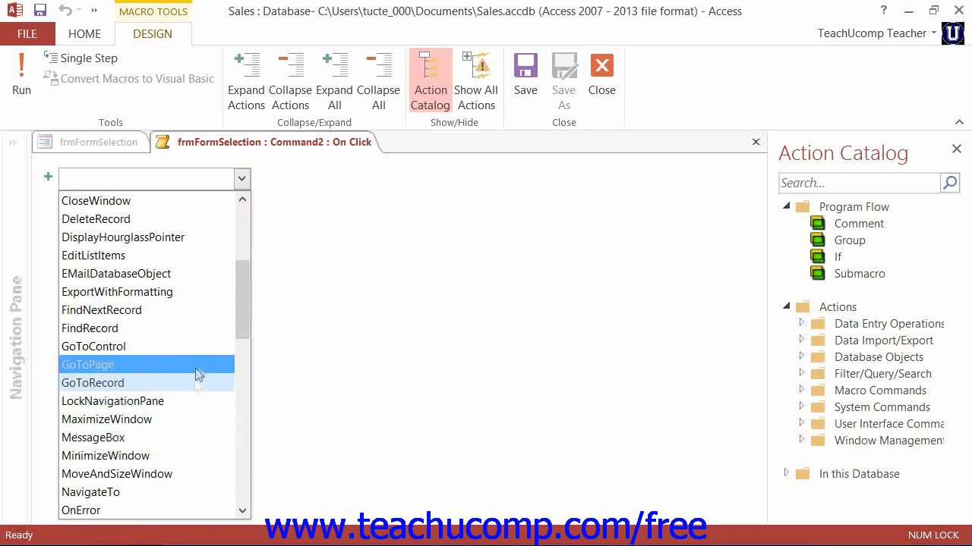
scroll(197, 383, "down", 1)
left_click(184, 474)
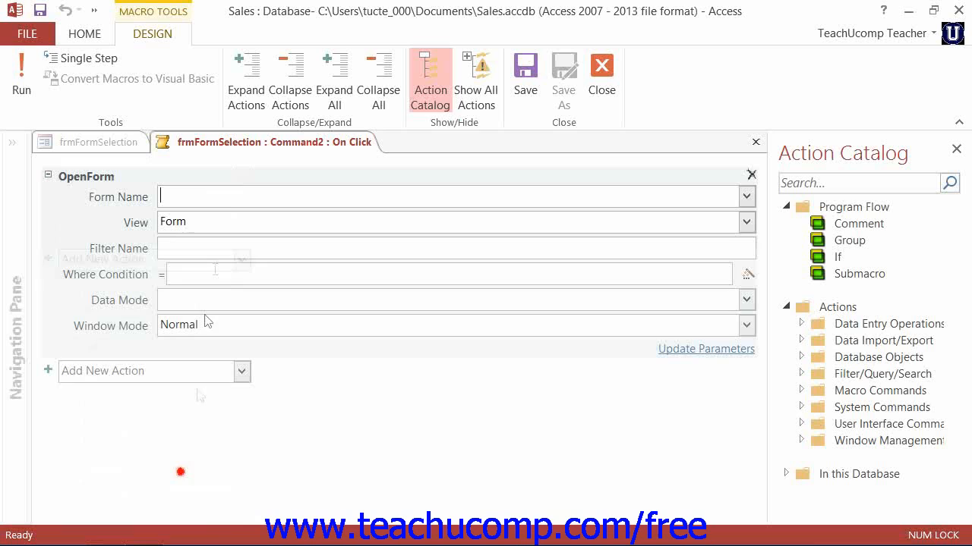
Set the OpenForm action's form name to frmItems, then close the macro, saving it and updating the property.
left_click(746, 196)
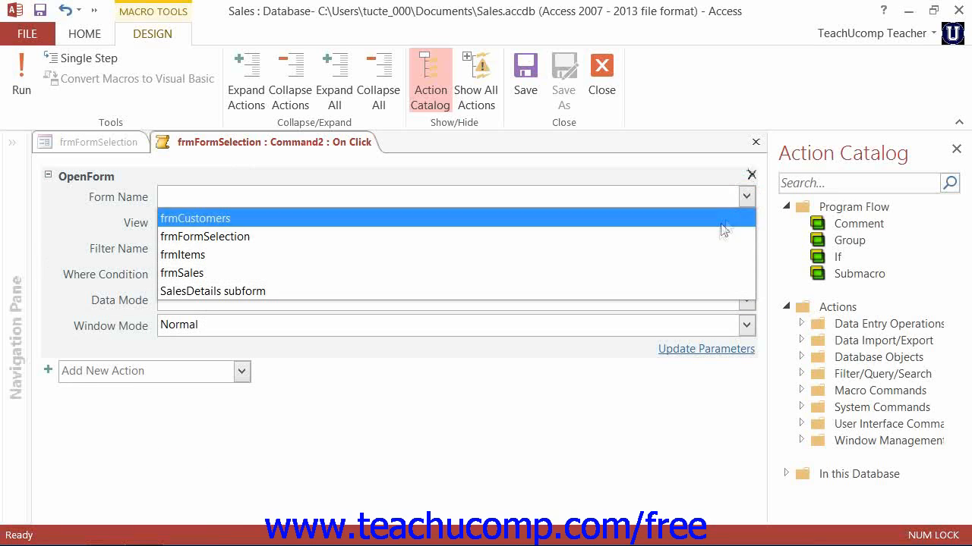
left_click(709, 255)
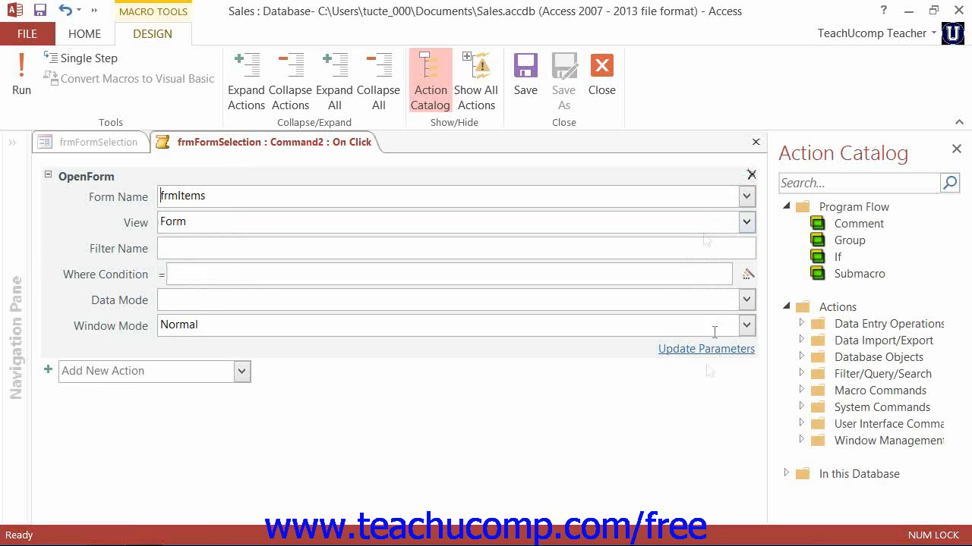
left_click(601, 94)
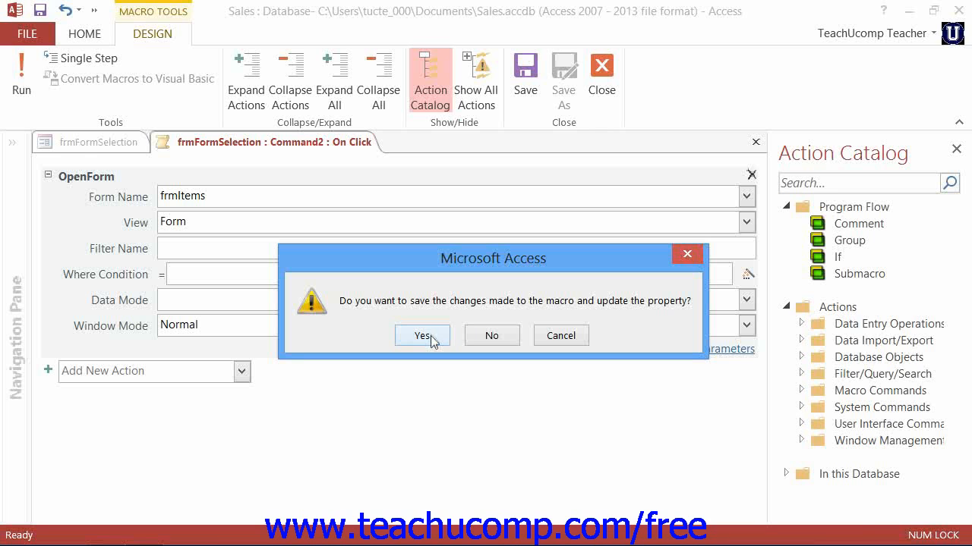
left_click(422, 335)
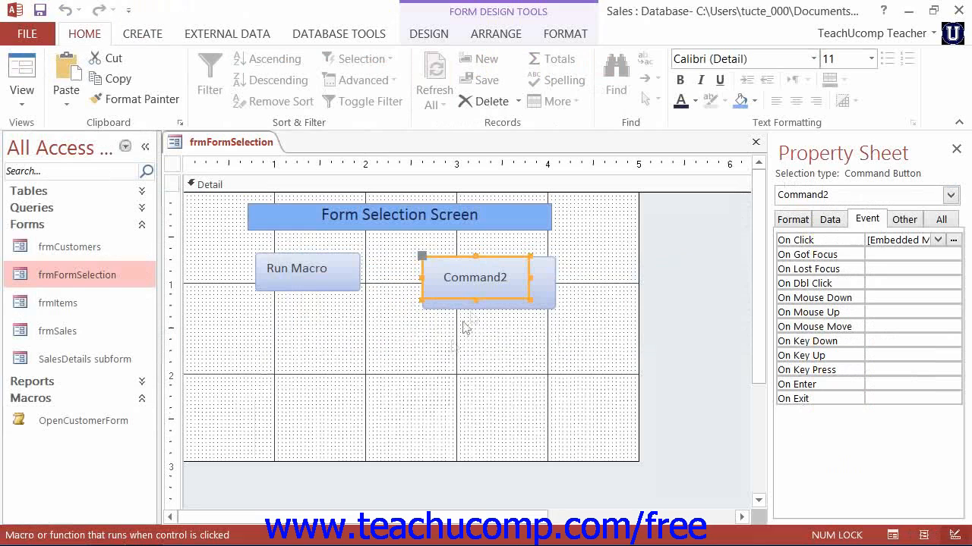
Change the caption of the Command2 button to "Open Item Form".
left_click(511, 277)
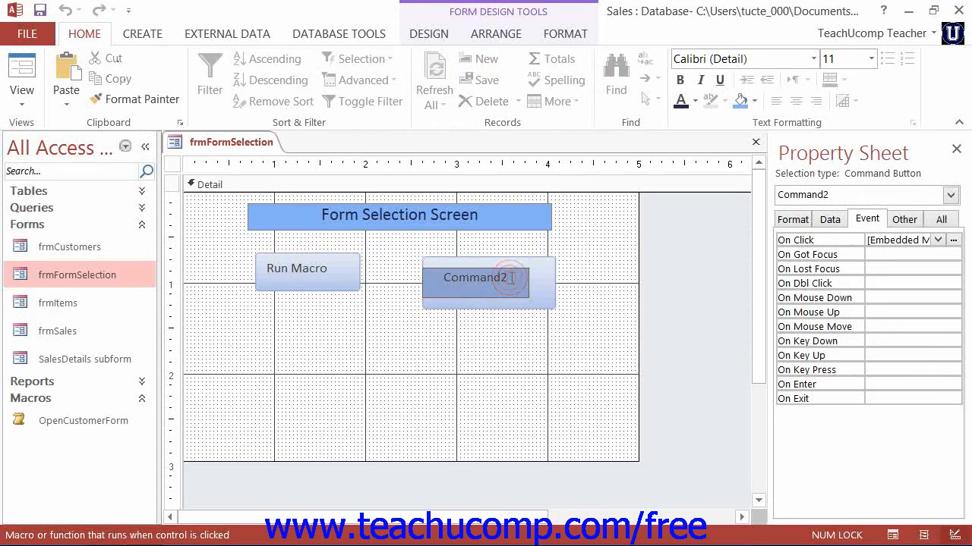
left_click_drag(511, 278, 387, 275)
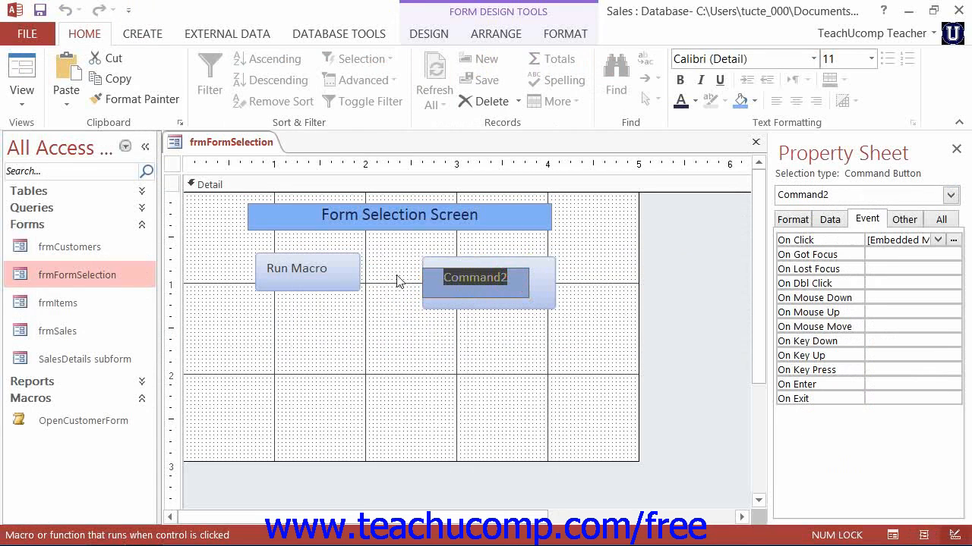
type("Open It")
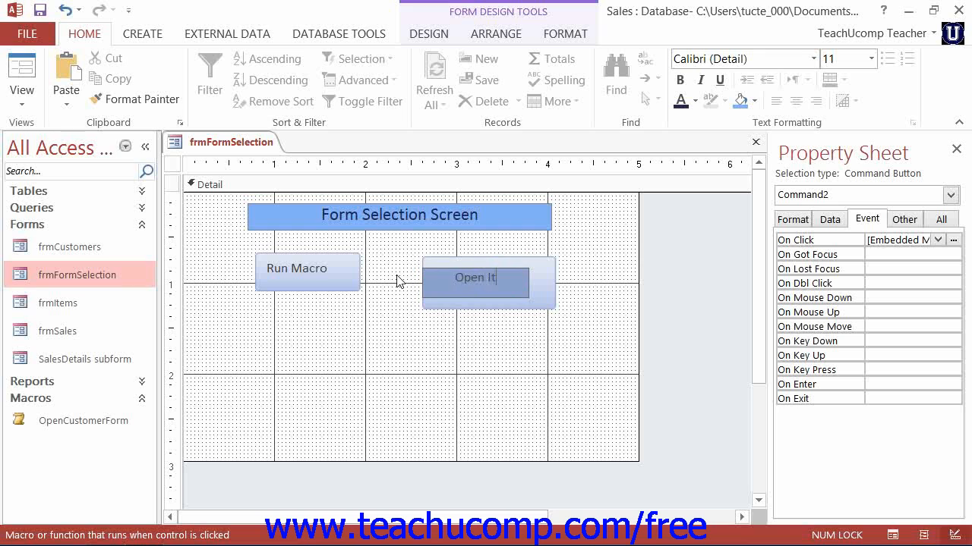
type("em Form")
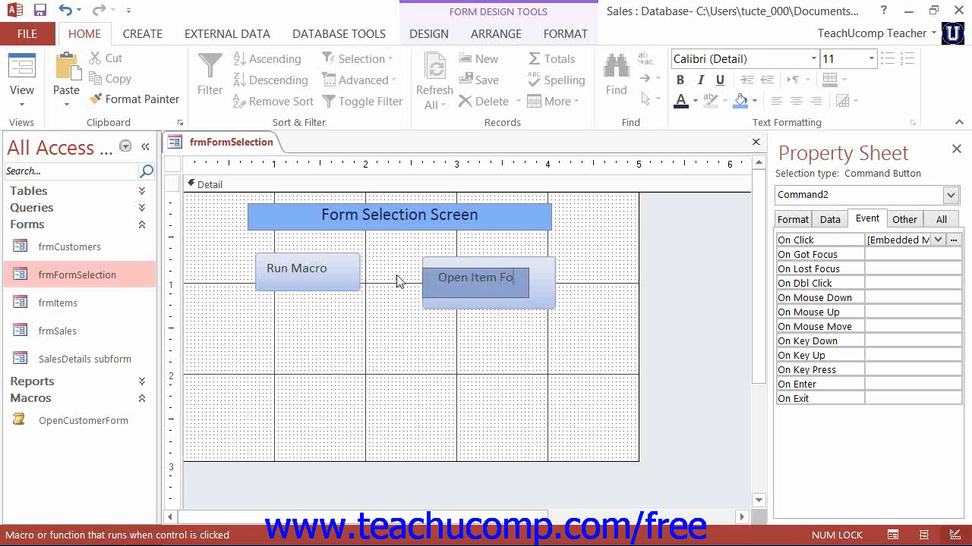
left_click(340, 262)
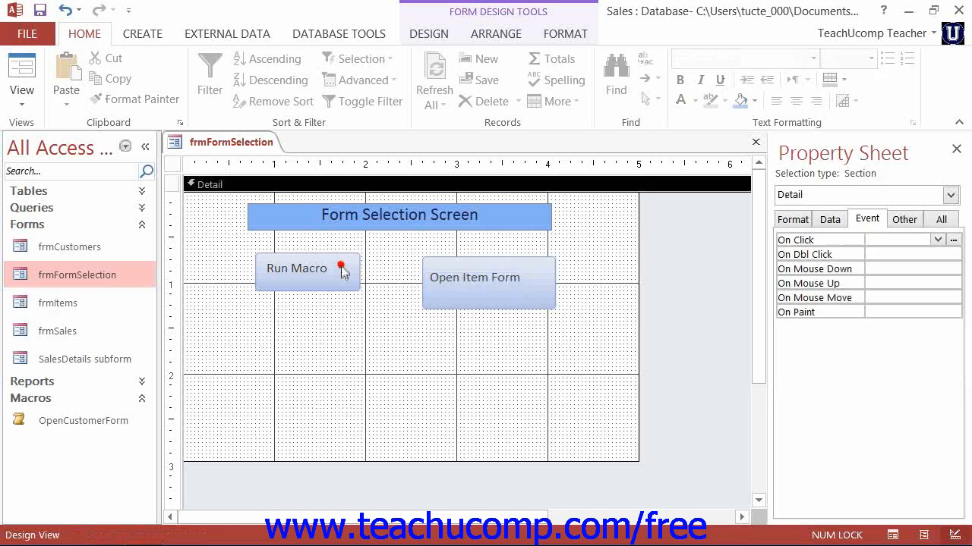
Test the Open Item Form button in Form View and close the frmItems form it opens.
left_click(22, 68)
left_click(475, 245)
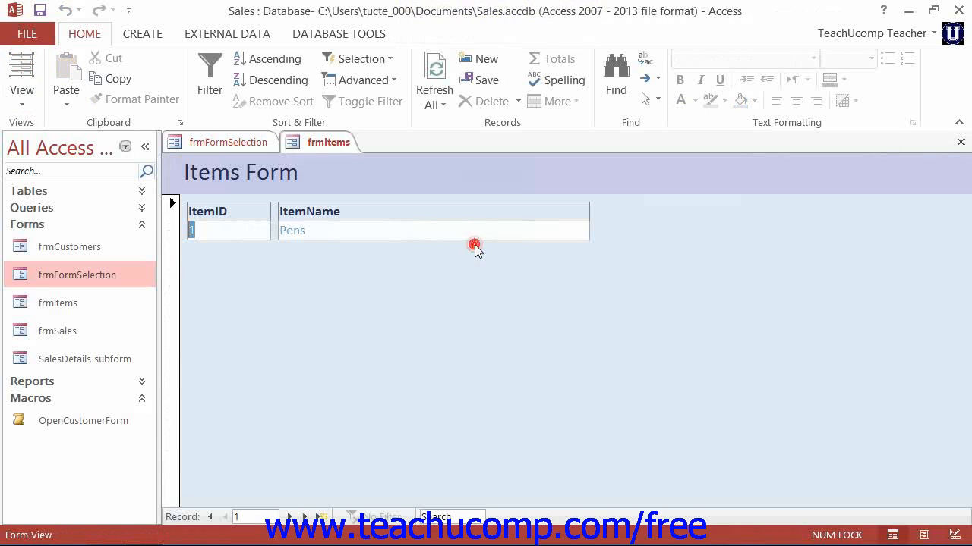
left_click(960, 142)
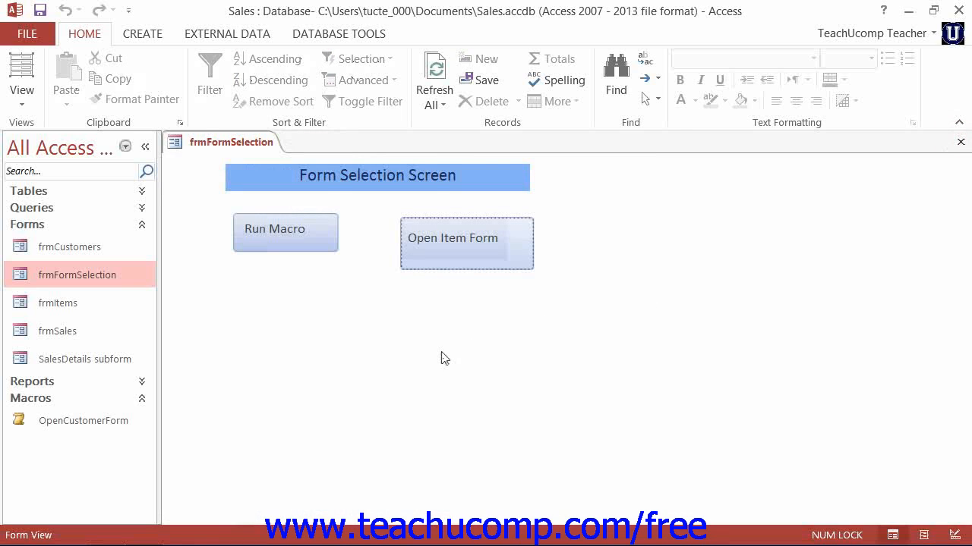